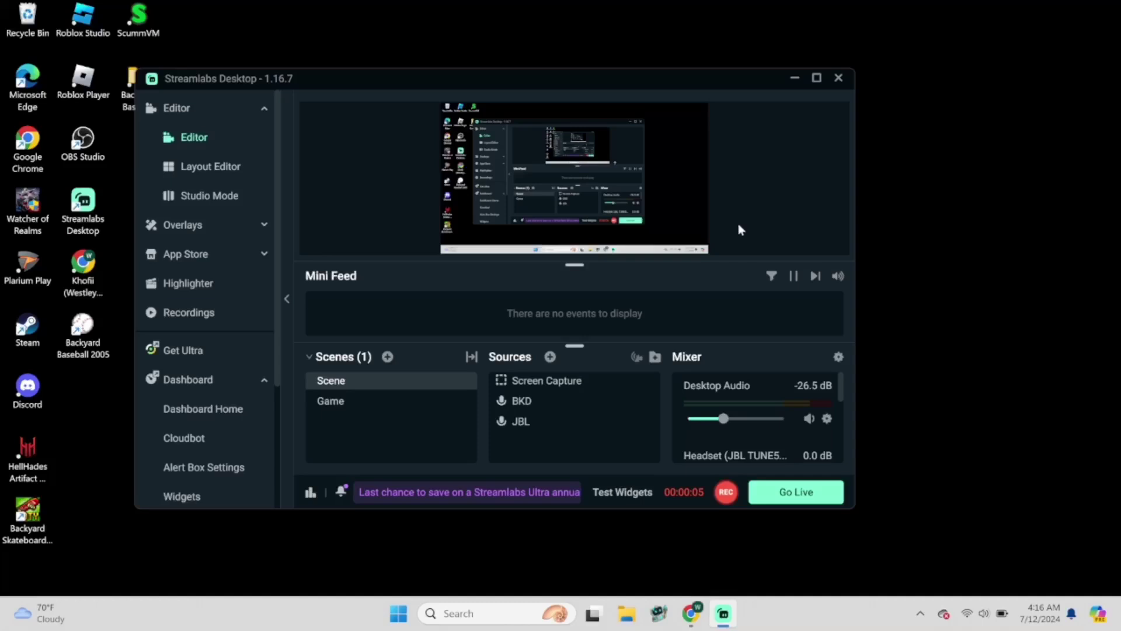
Minimise the Streamlabs Desktop window while recording continues.
click(796, 80)
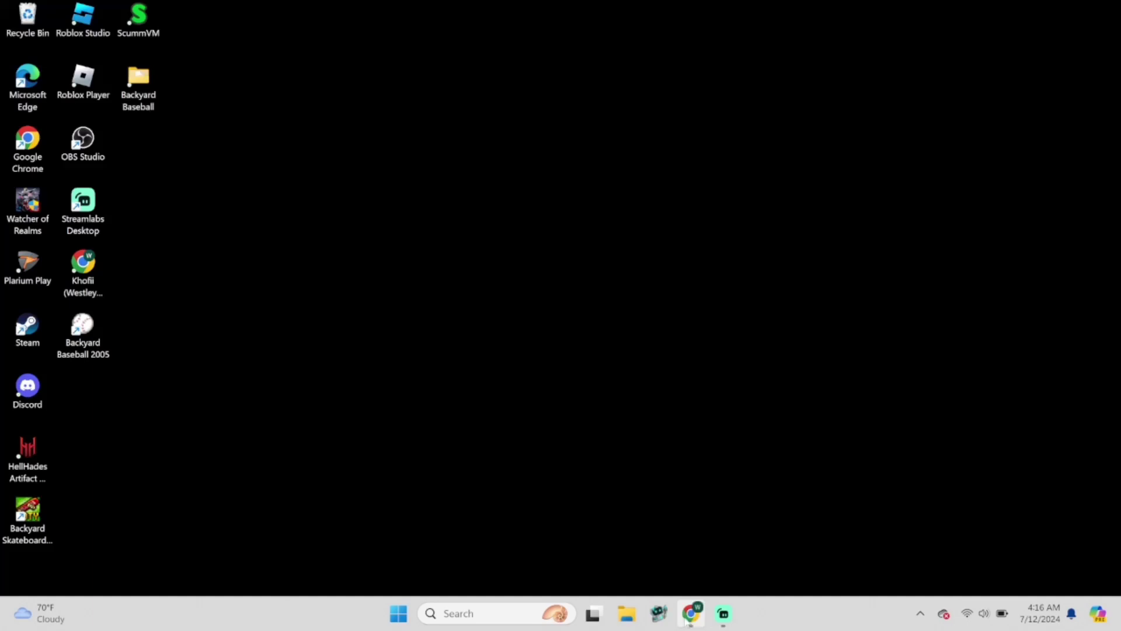
Restore Chrome from the taskbar and load archive.org.
click(690, 613)
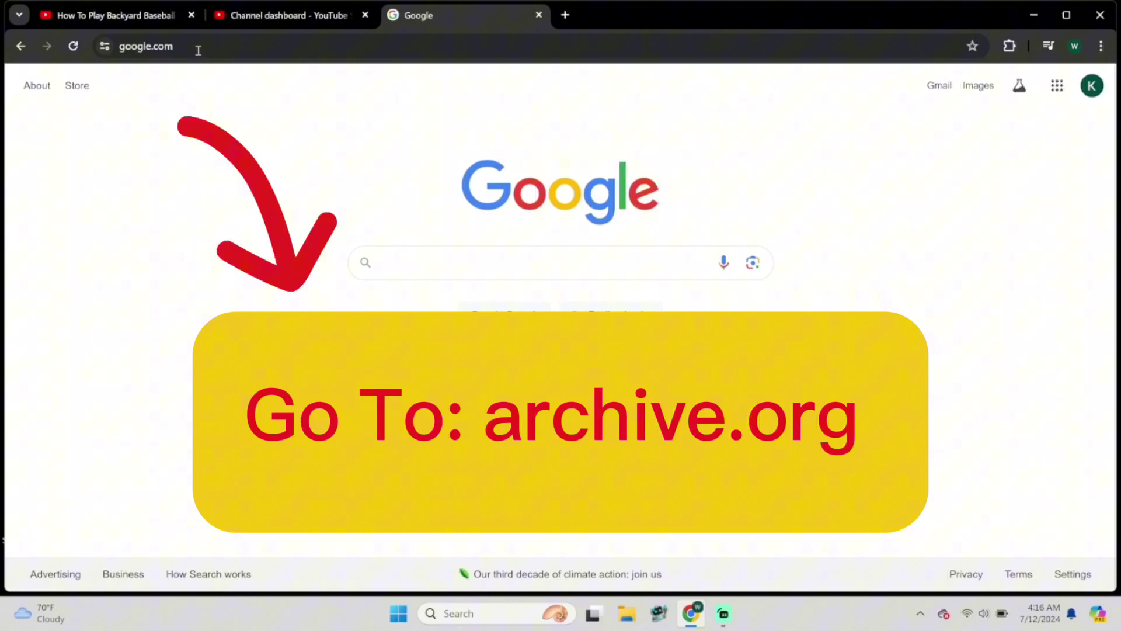
click(198, 48)
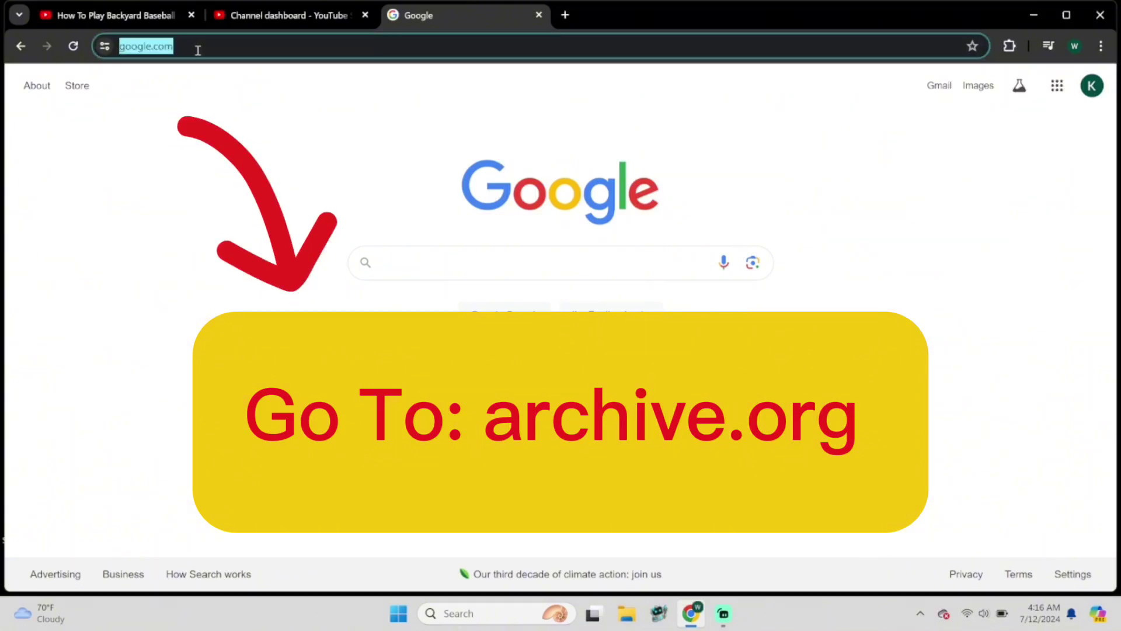
text(archive)
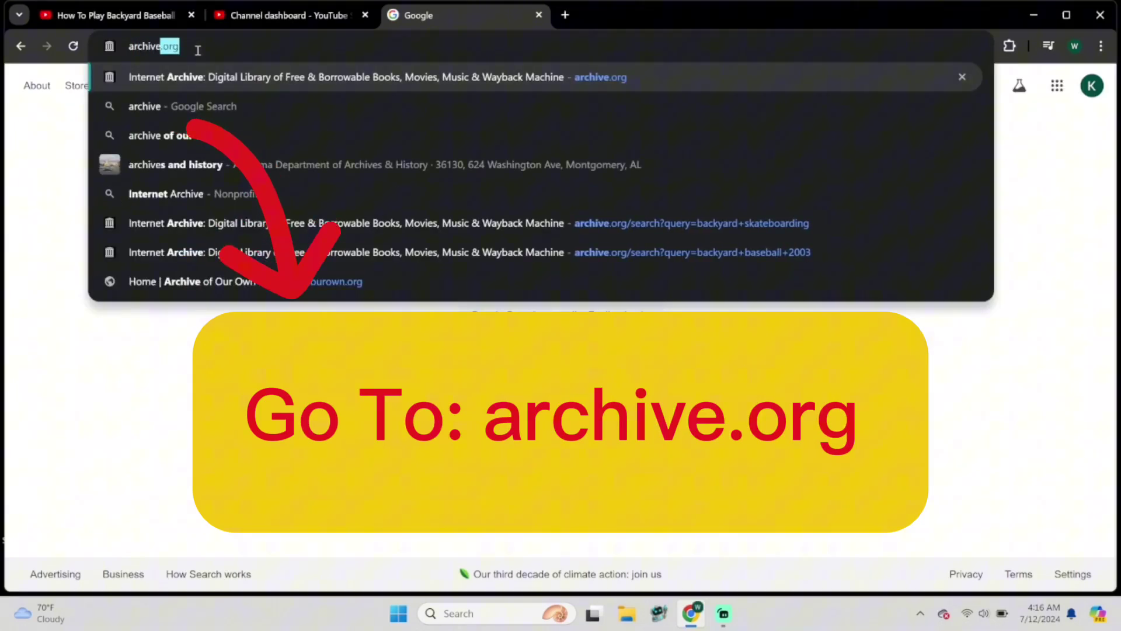
text(.org)
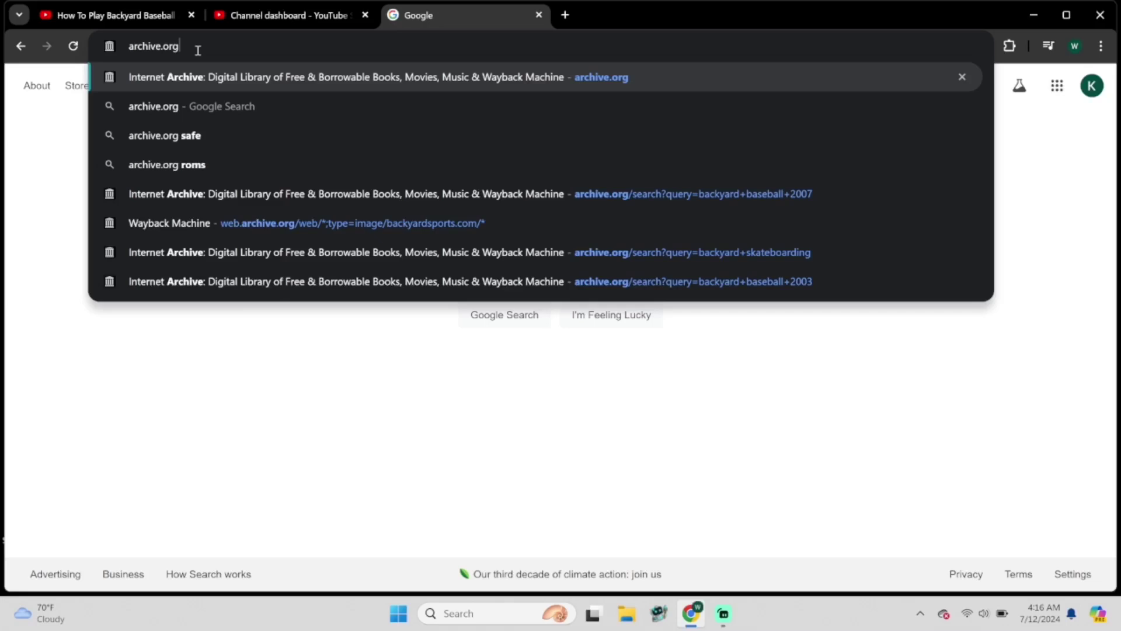
key(Return)
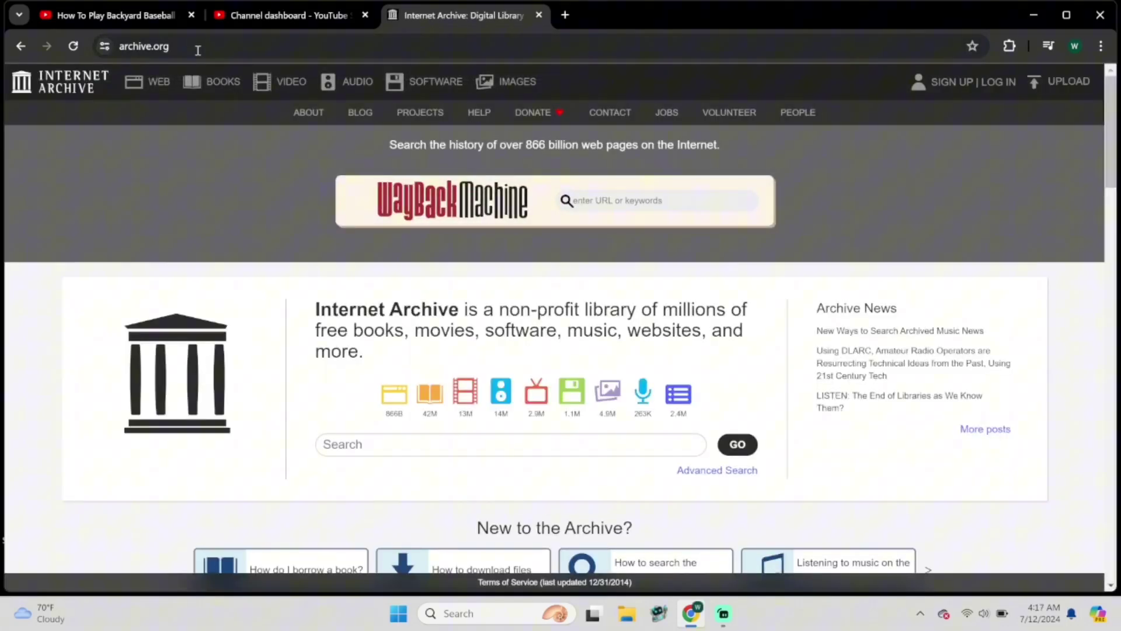
scroll(338, 280, down, 2)
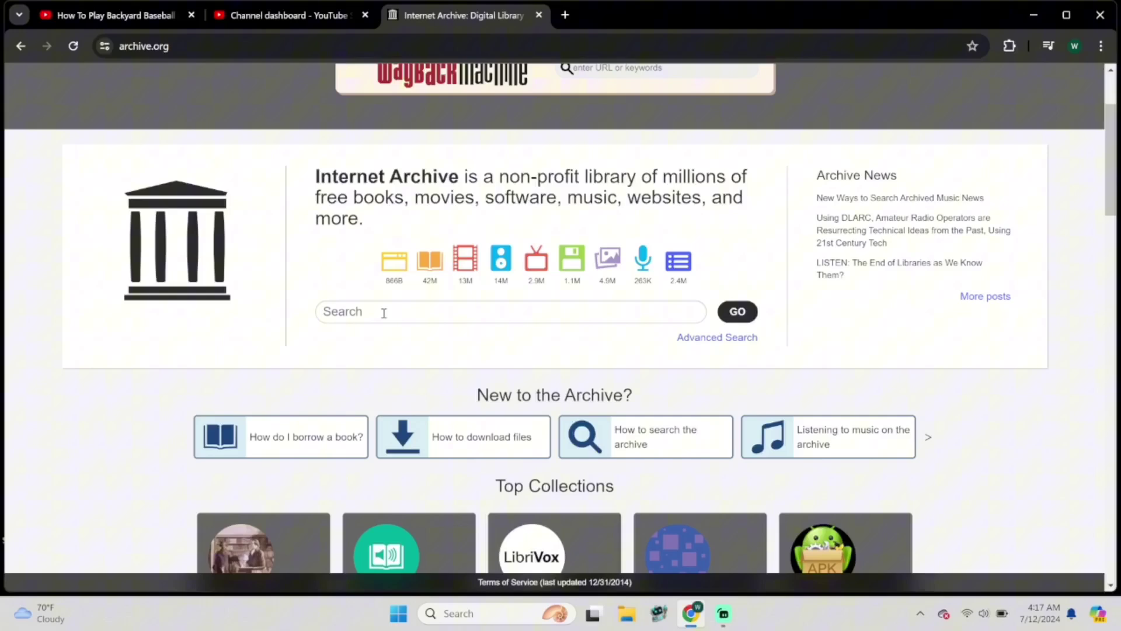
Search the archive for 'backyard baseball 2007' and open the Atari item.
click(383, 313)
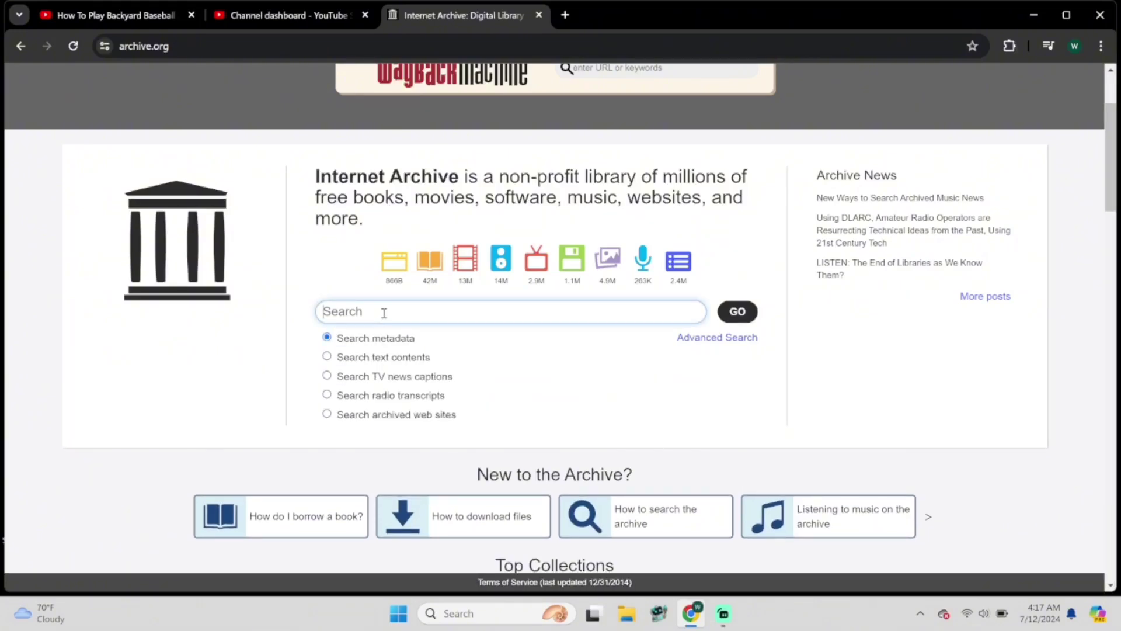
text(backyar)
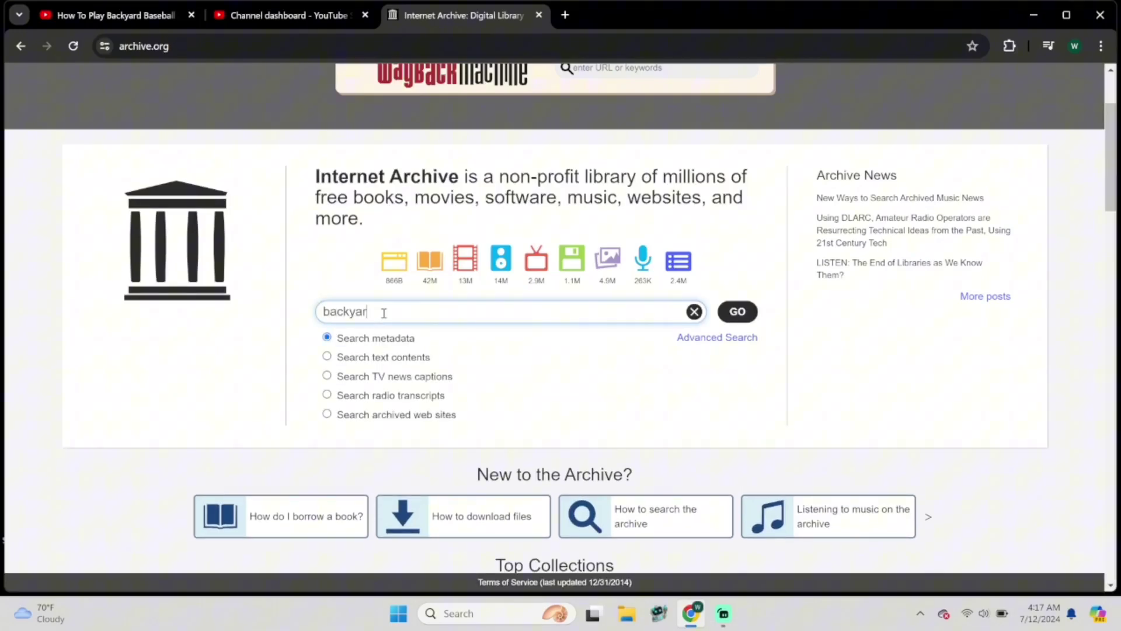
text(d ba)
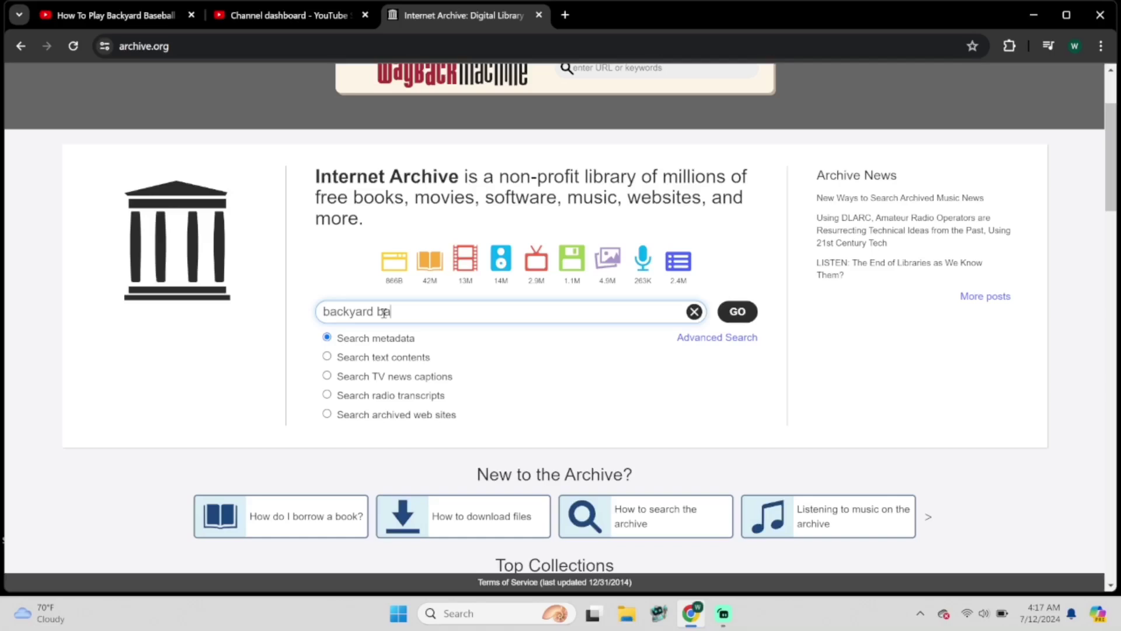
text(seball )
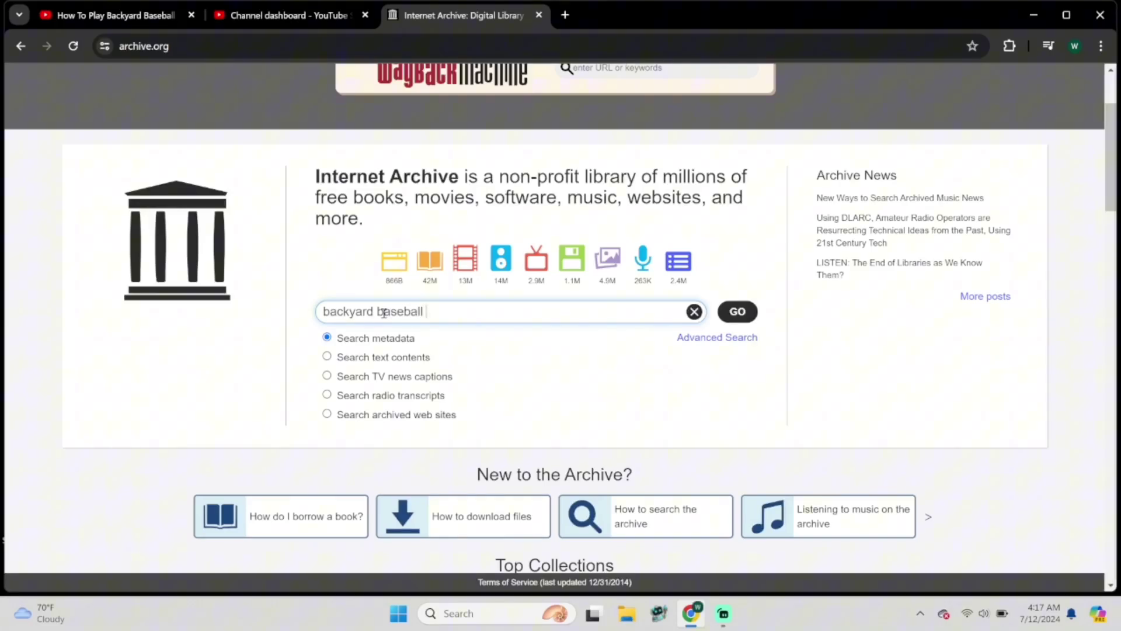
text(2007)
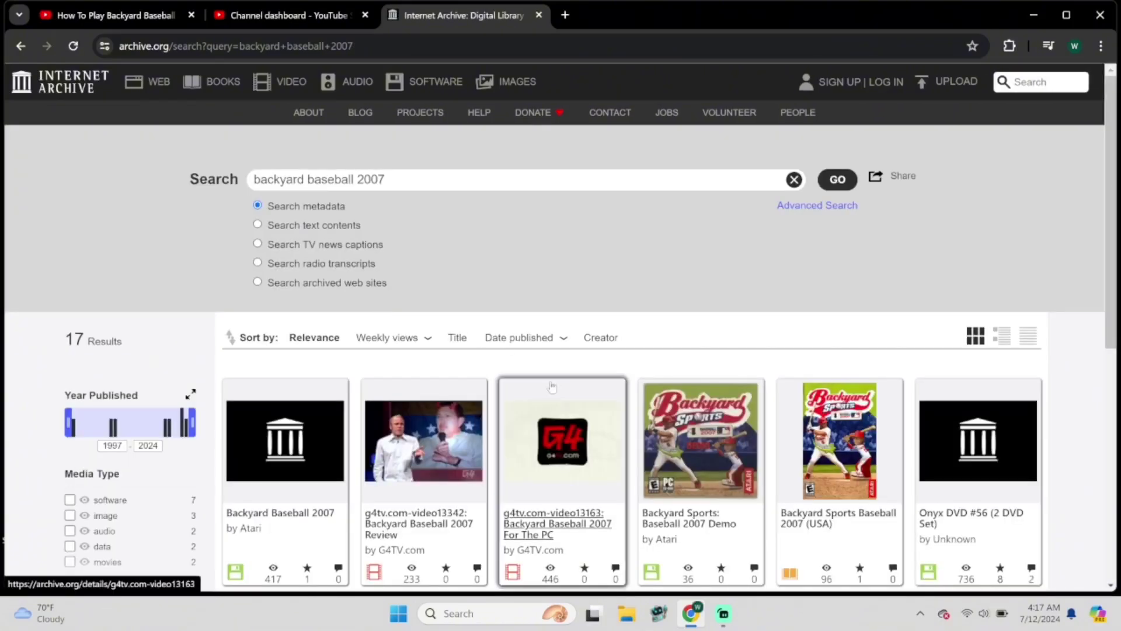
scroll(525, 376, down, 3)
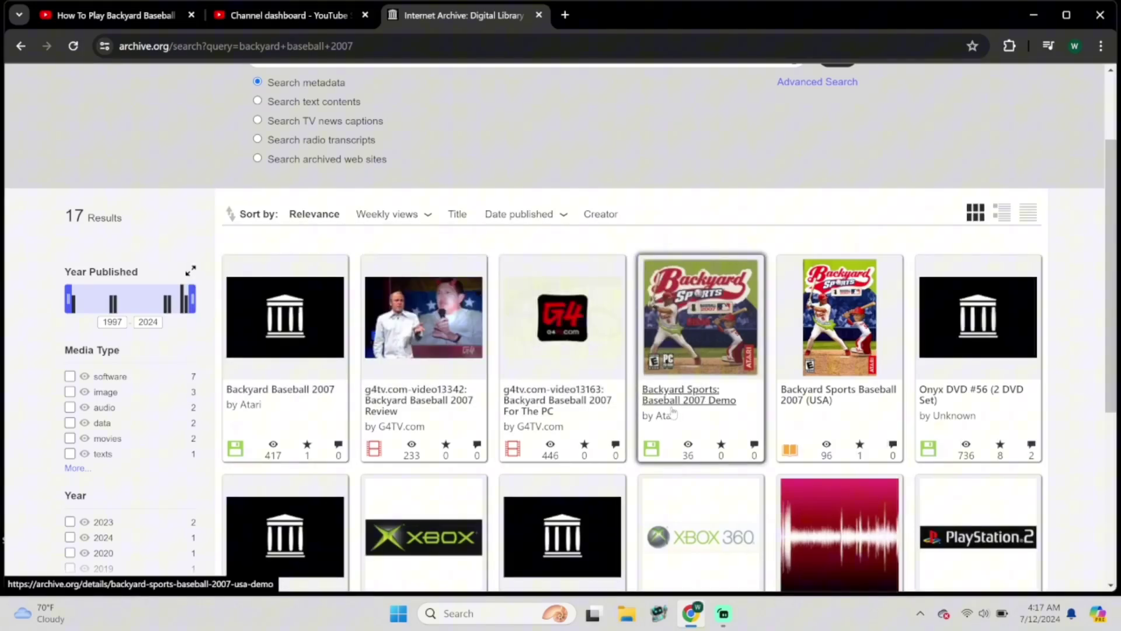
mouse_move(284, 358)
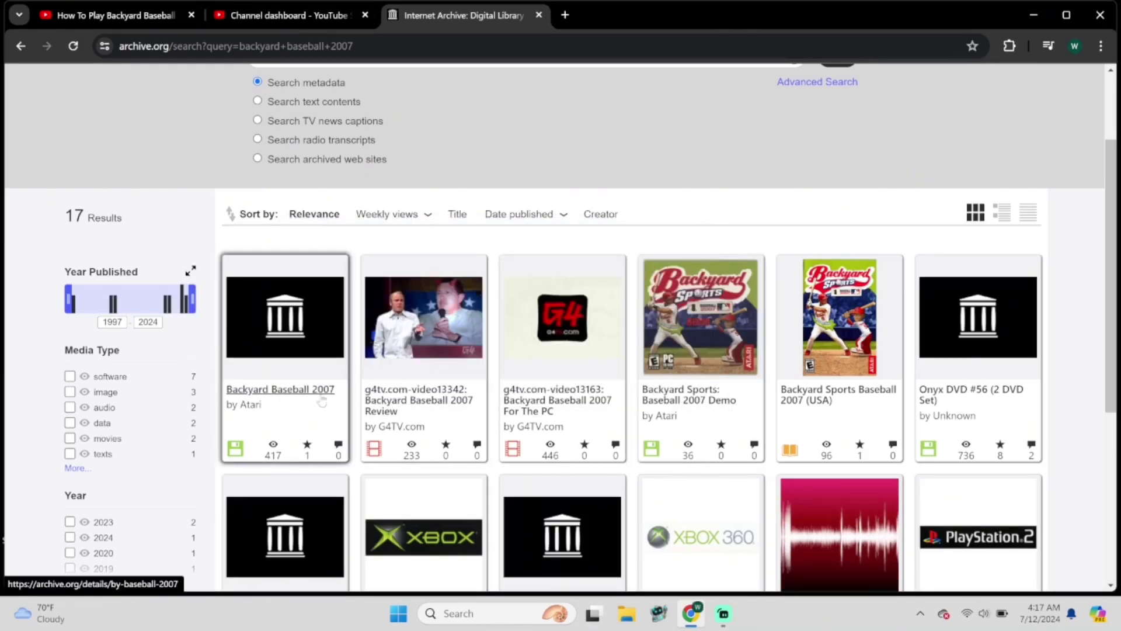
click(277, 392)
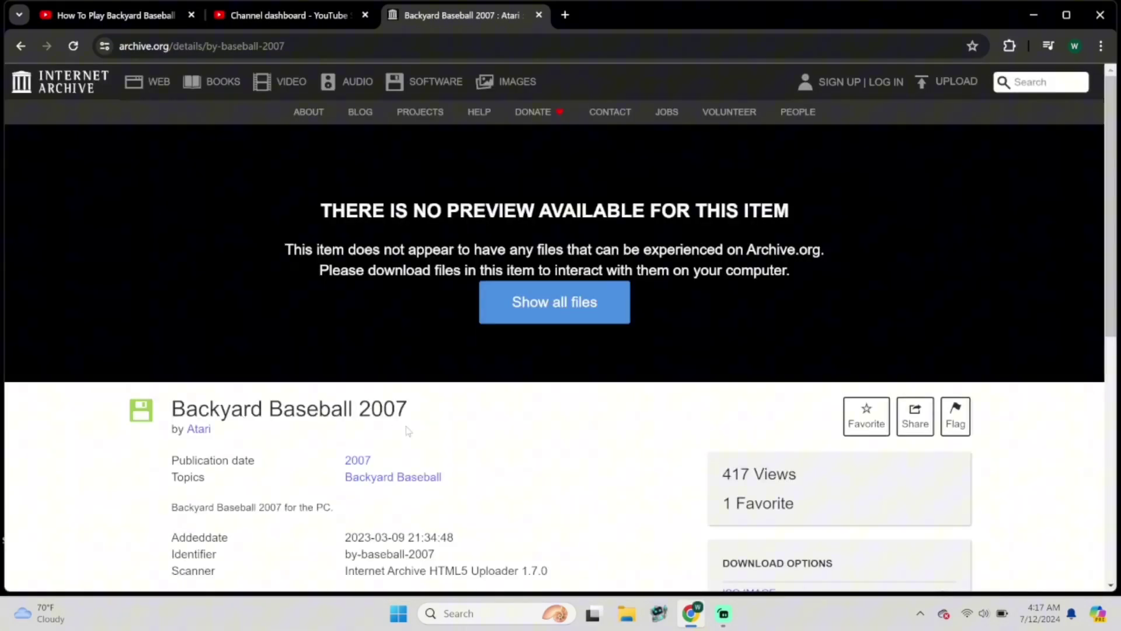
scroll(406, 430, down, 2)
scroll(406, 430, down, 1)
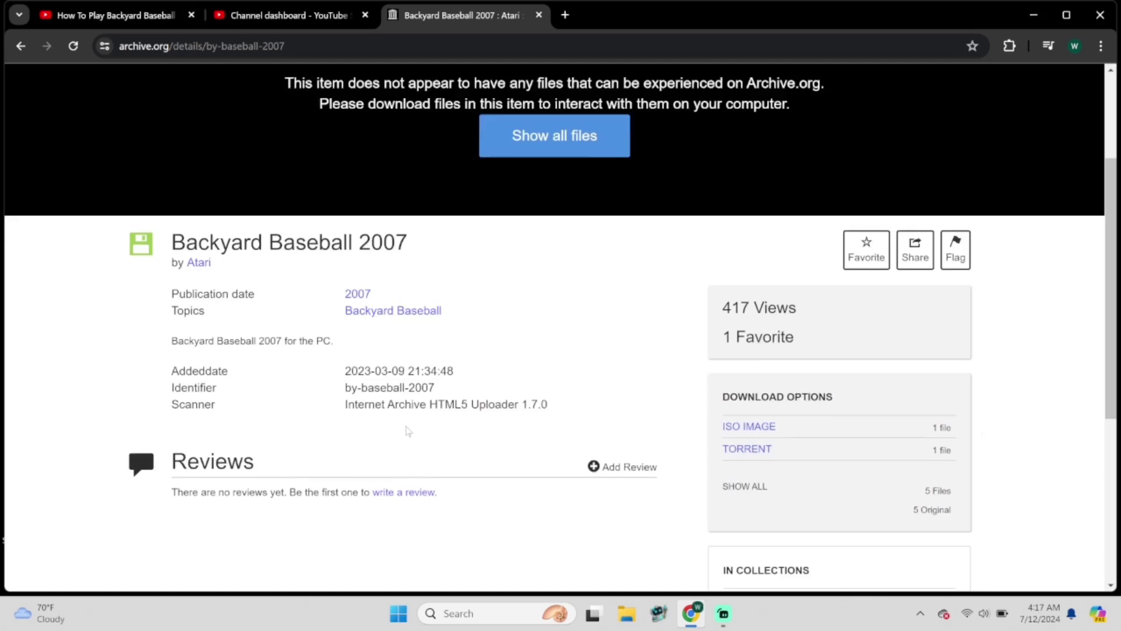
scroll(405, 430, down, 1)
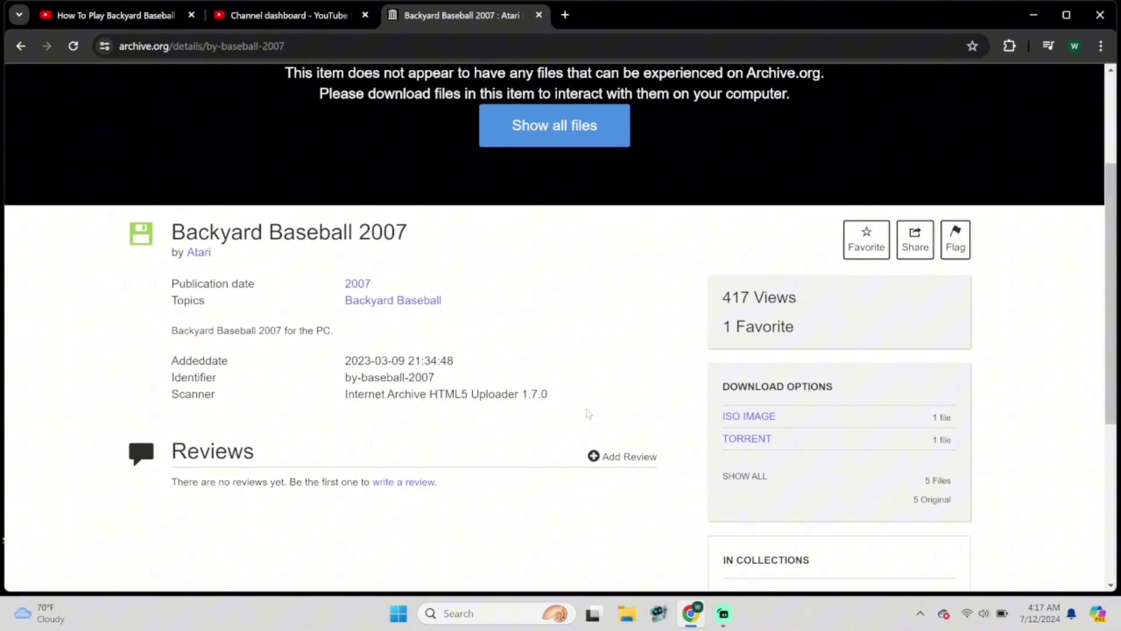
Download the 389 MB ISO IMAGE, then minimise Chrome.
click(790, 419)
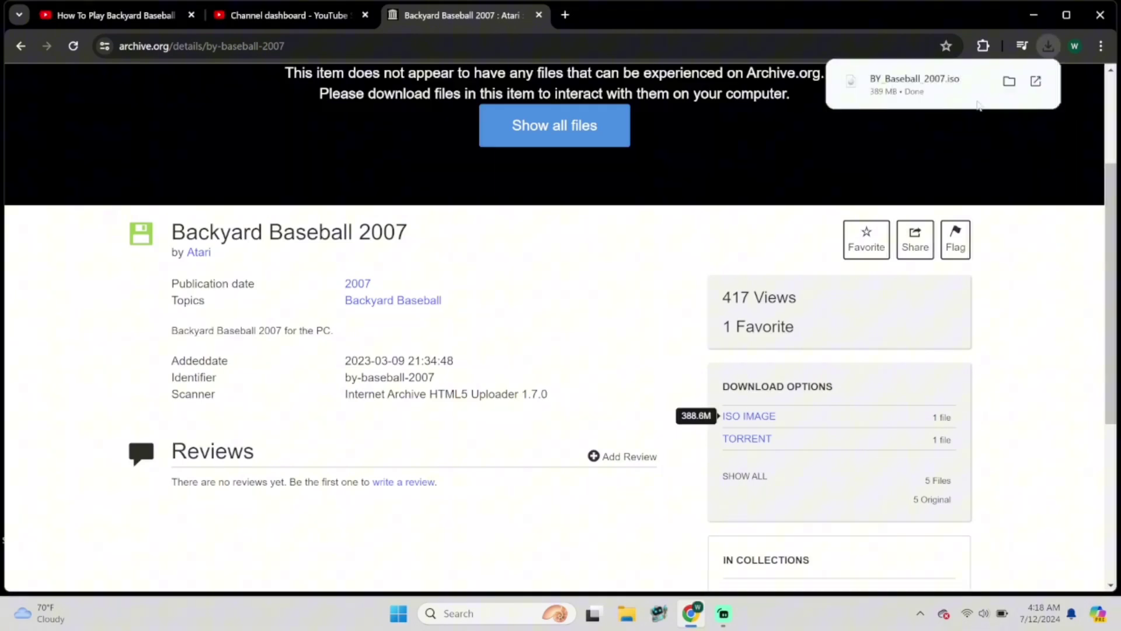
click(1031, 15)
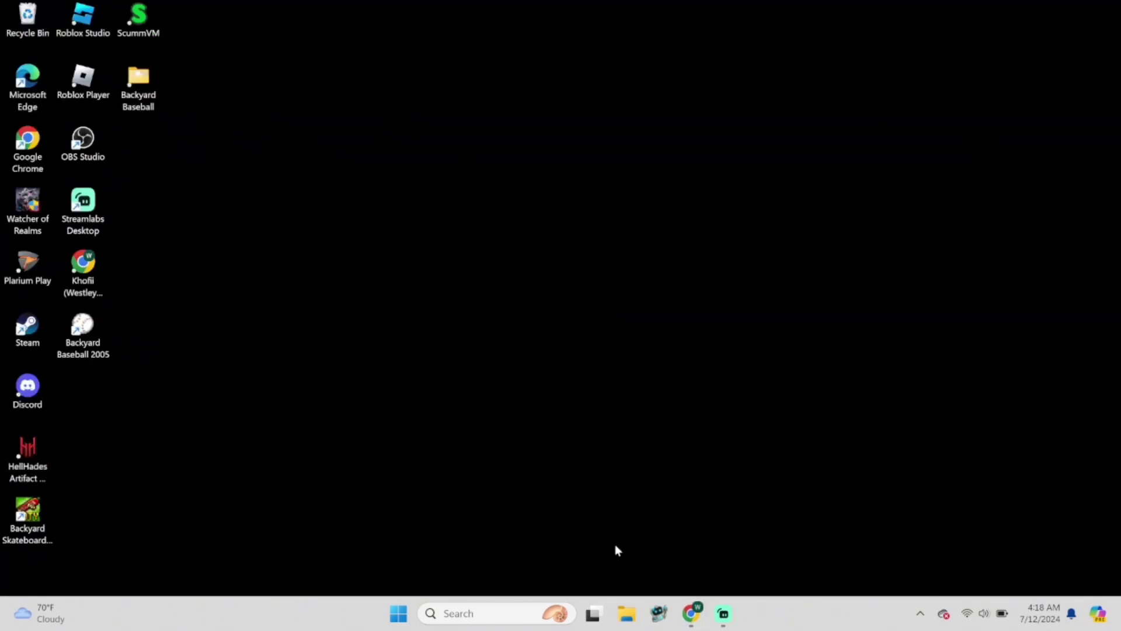
Open BY_Baseball_2007.iso from Downloads and confirm mounting it as DVD Drive (D:).
click(623, 618)
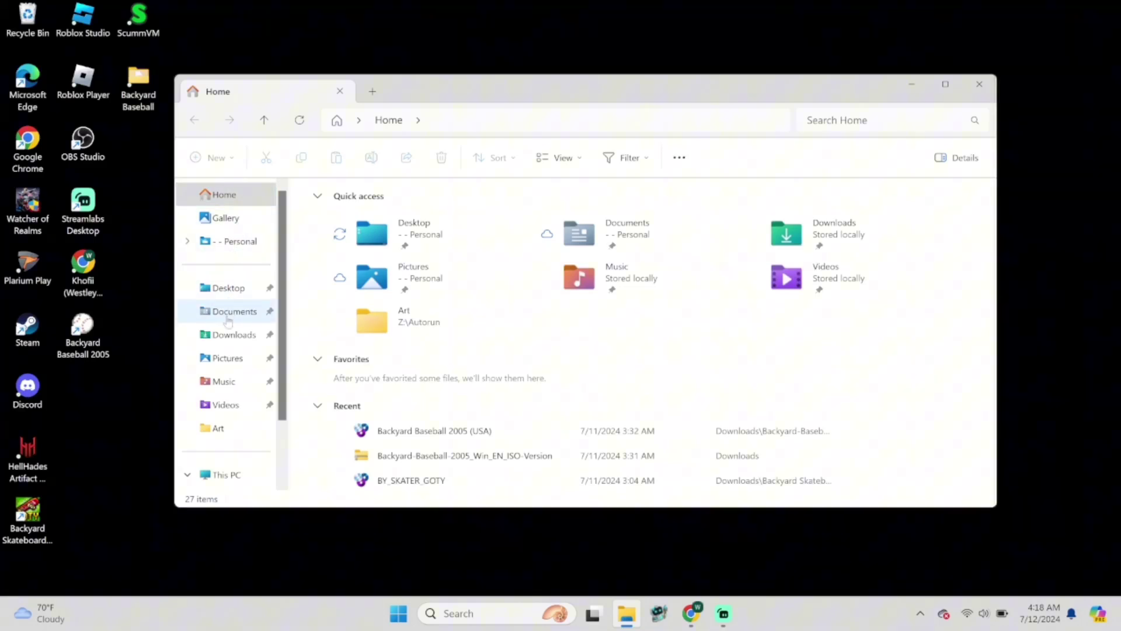
click(226, 345)
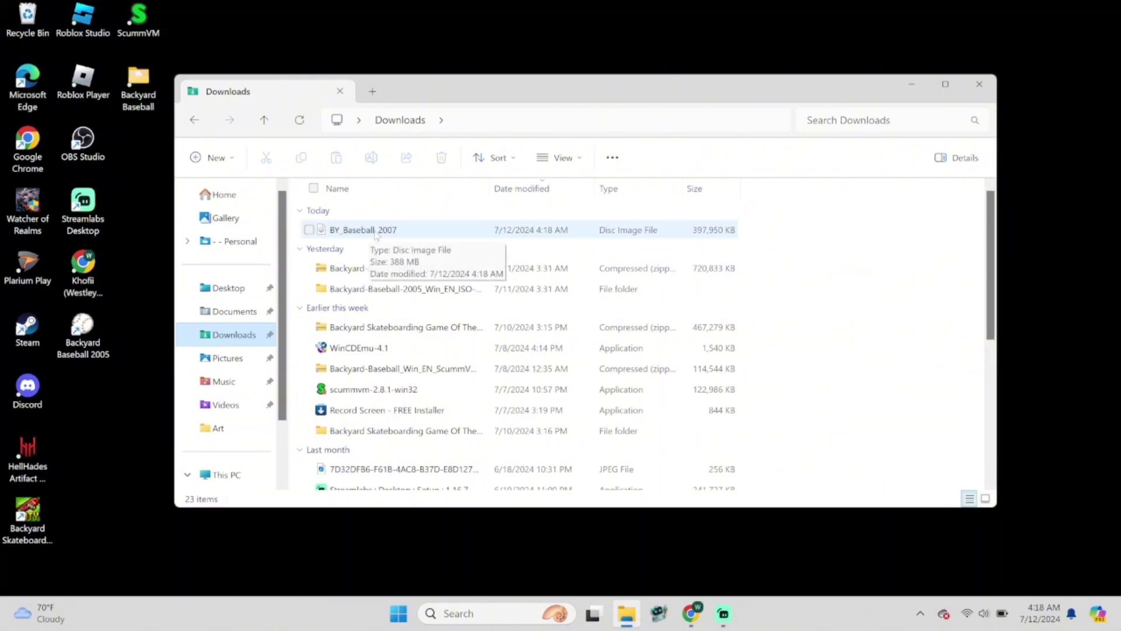
click(376, 232)
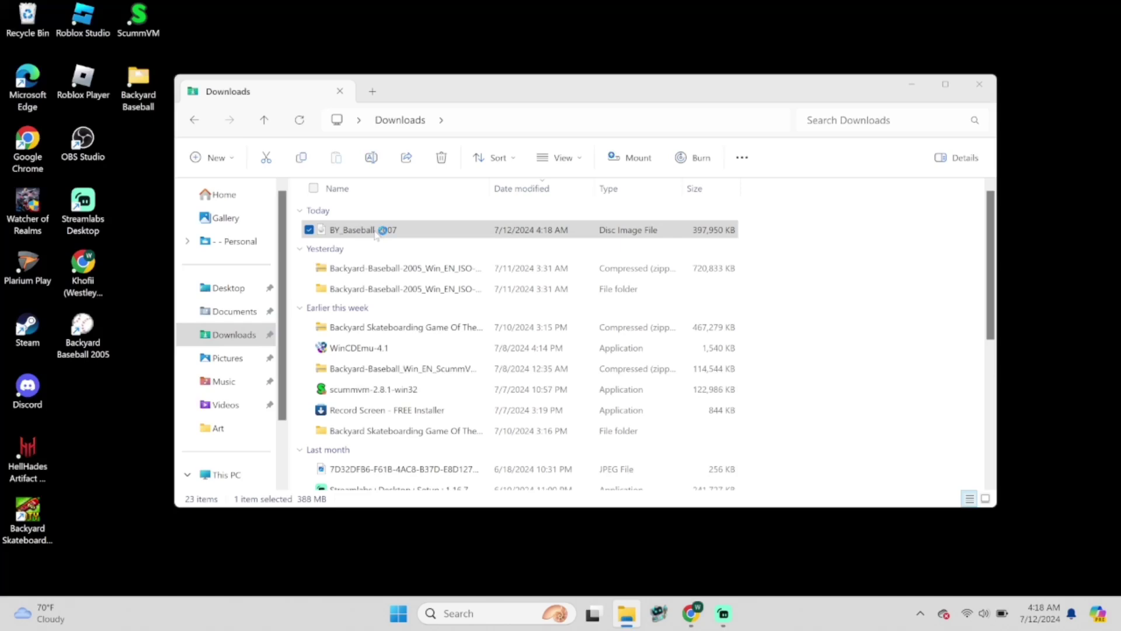
double_click(379, 230)
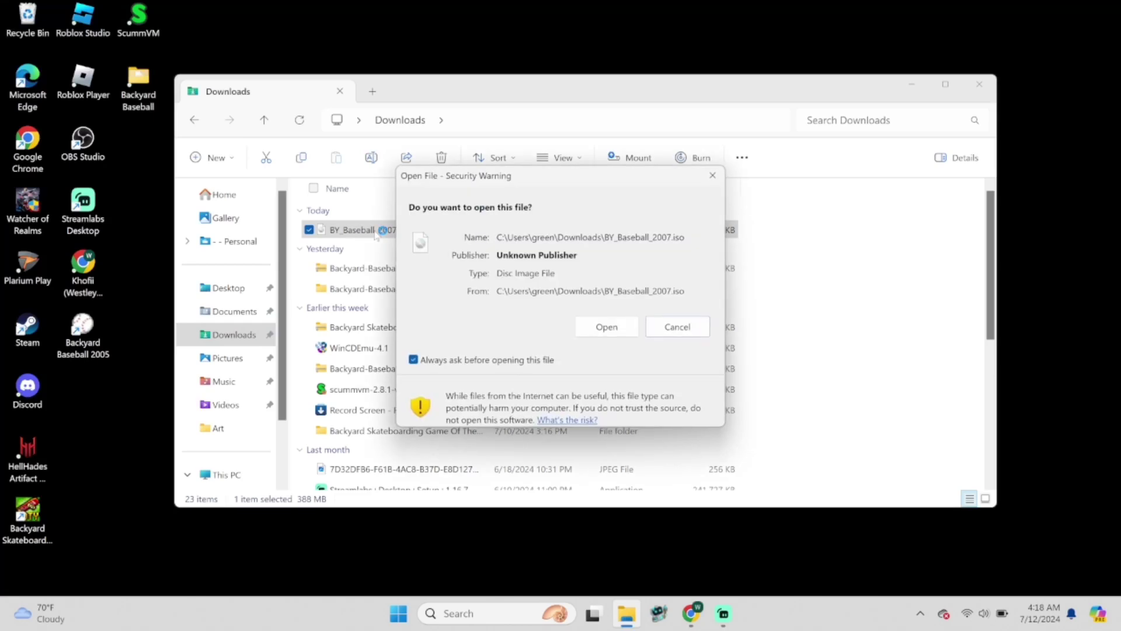
click(607, 328)
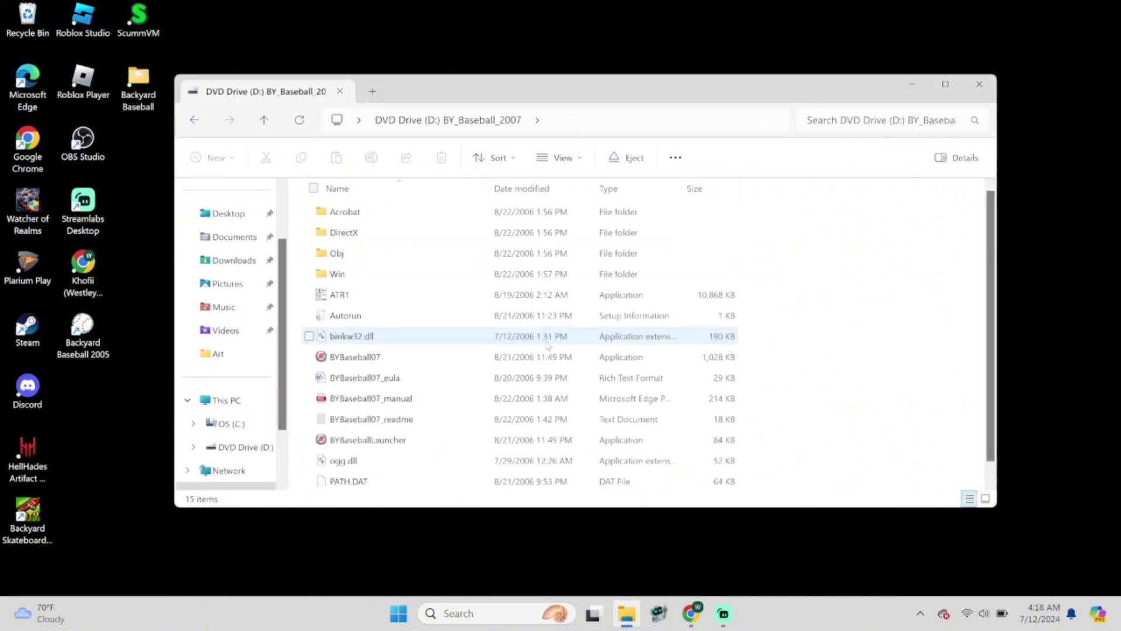
mouse_move(435, 313)
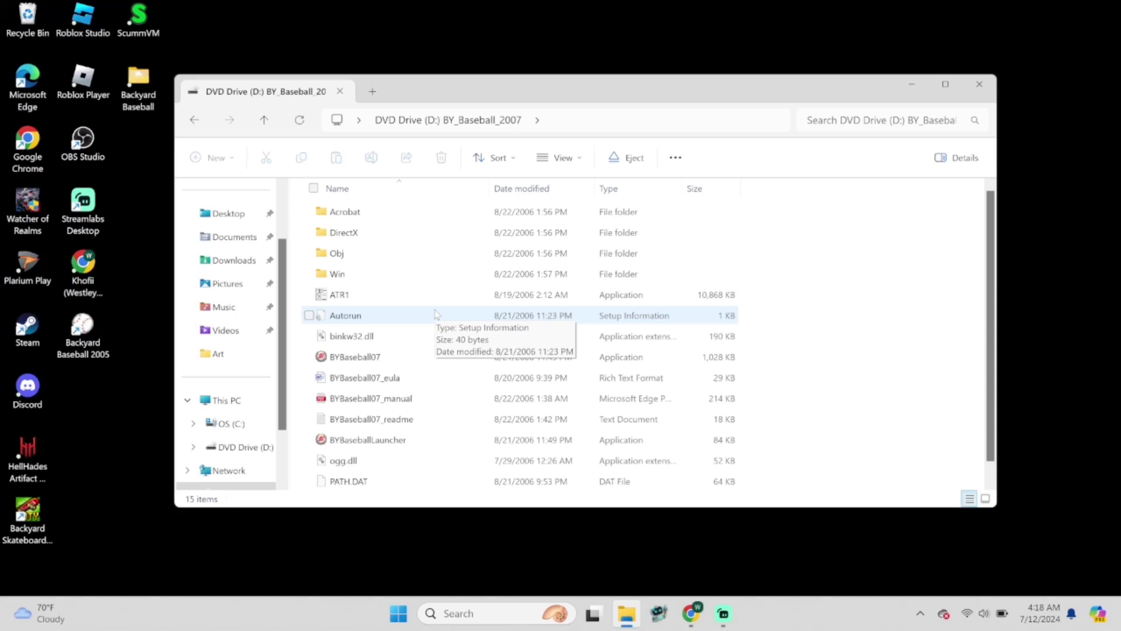
scroll(435, 314, down, 1)
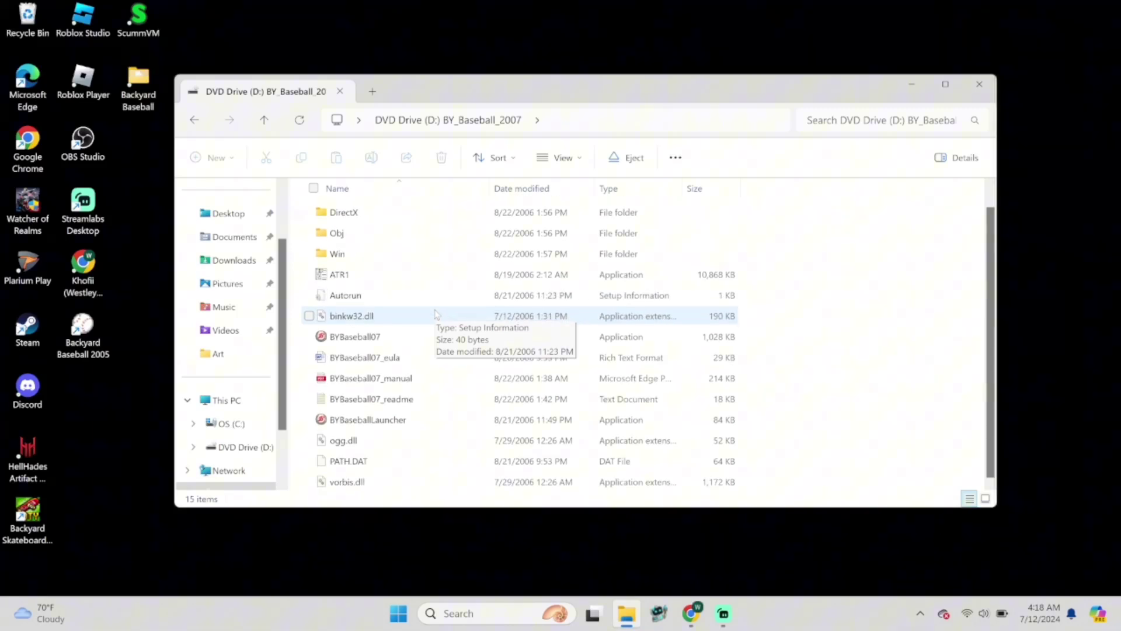
scroll(435, 313, up, 1)
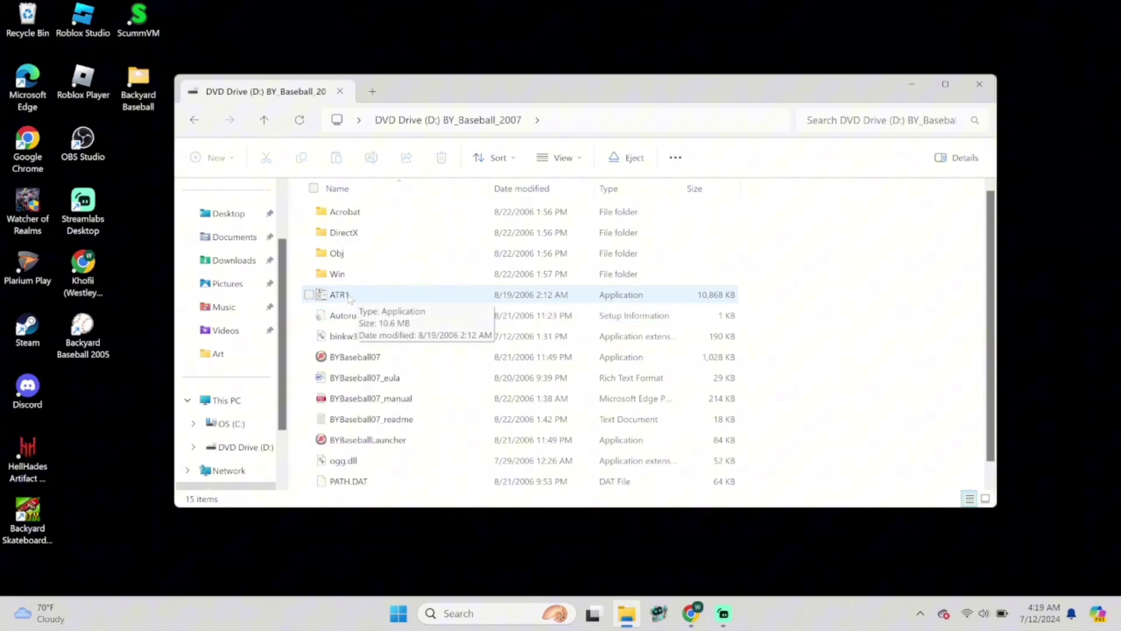
Run ATR1 from the disc and dismiss Atari registration with Never Register.
double_click(349, 298)
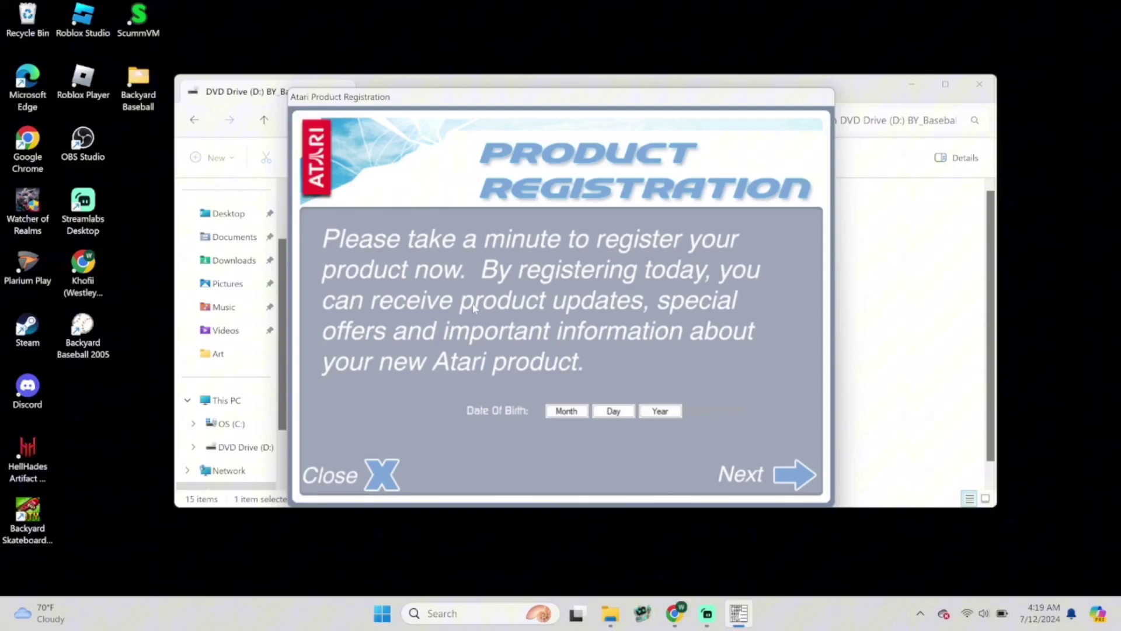
click(377, 469)
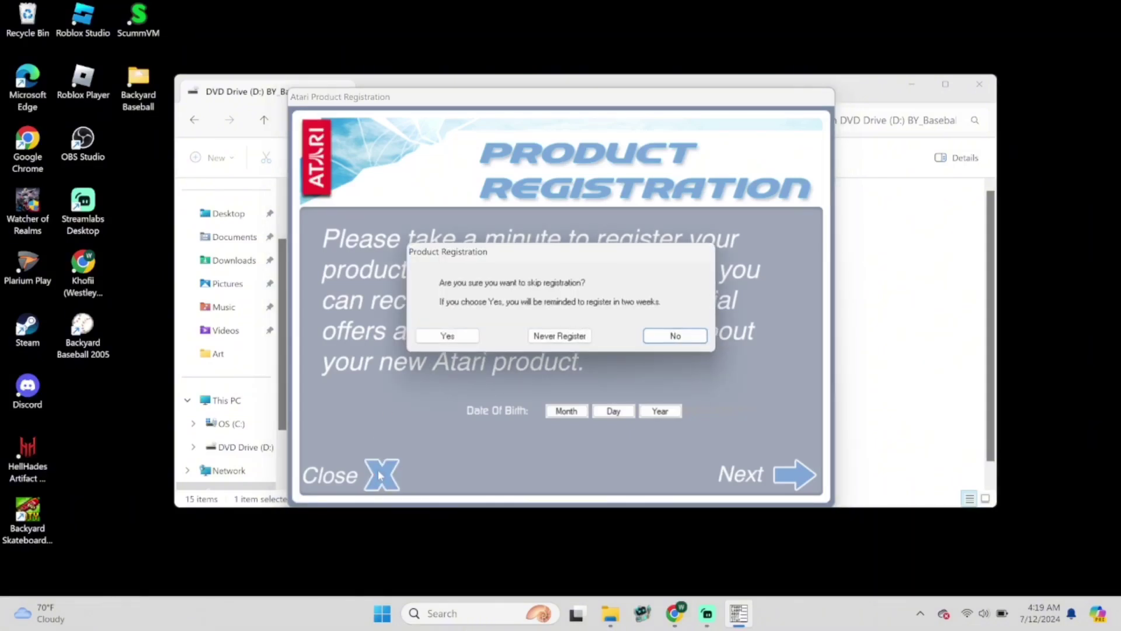
click(557, 339)
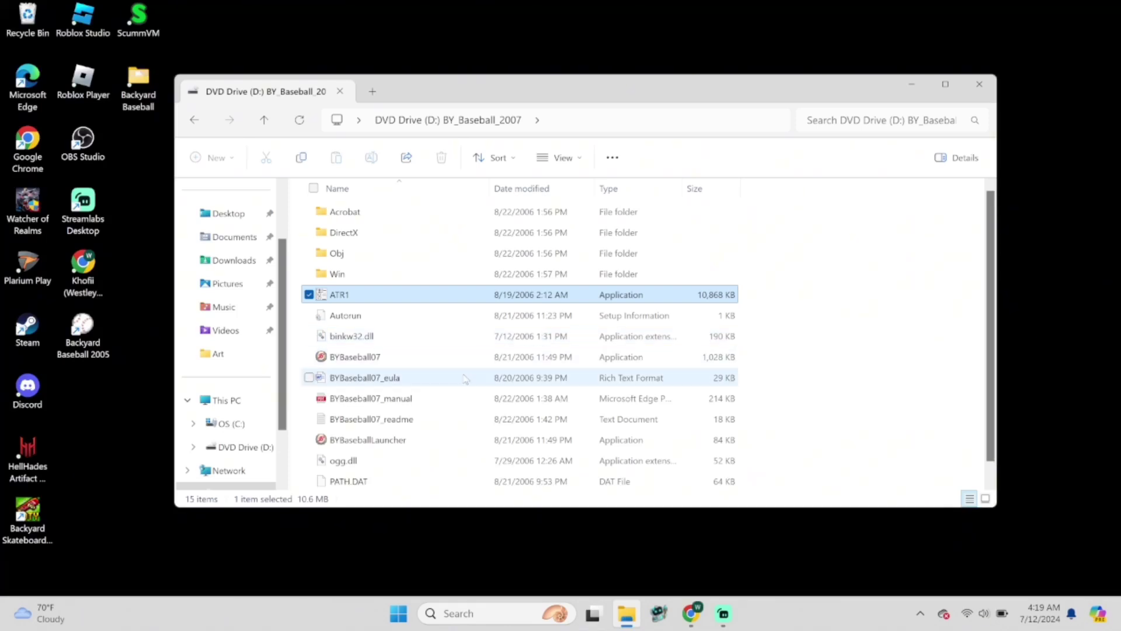
Launch BYBaseball07 past SmartScreen using More info and Run anyway.
double_click(397, 350)
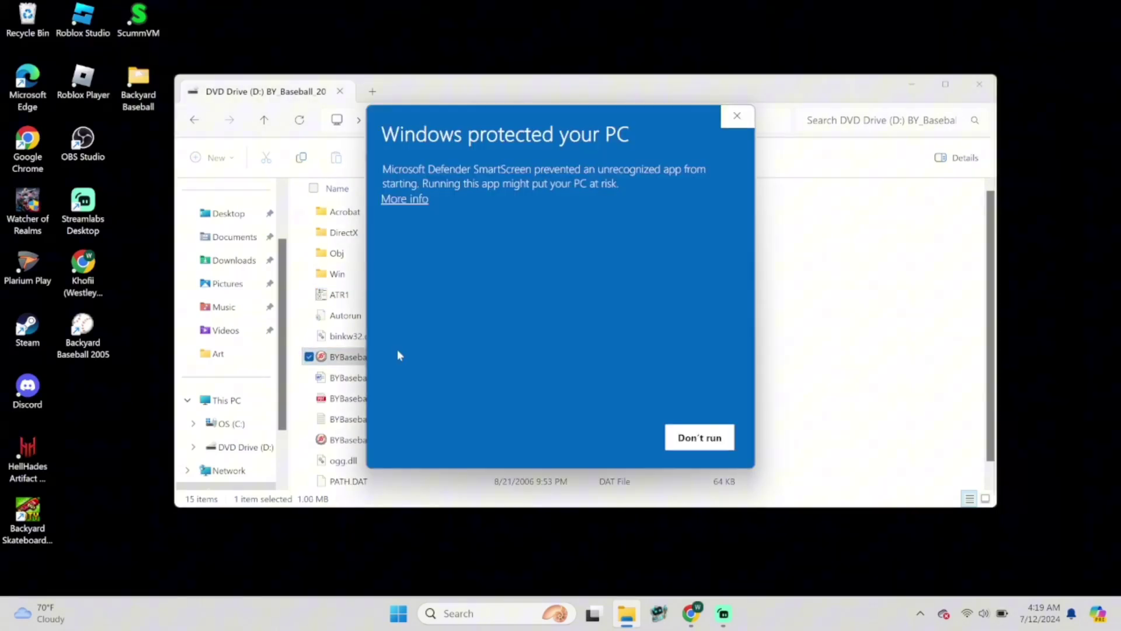
click(408, 201)
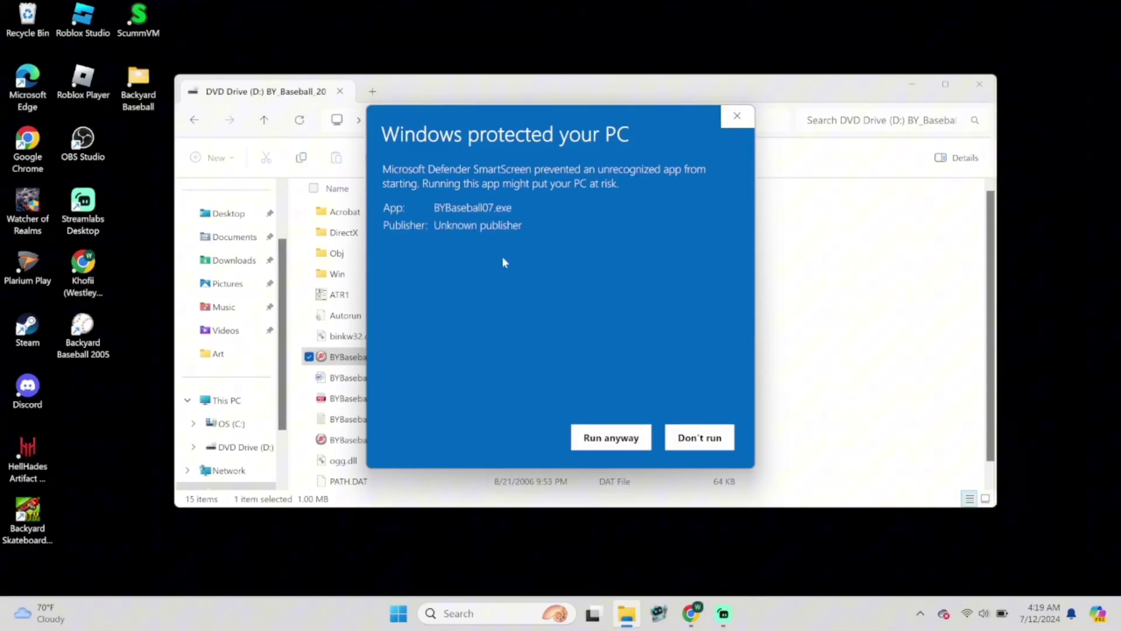
click(596, 443)
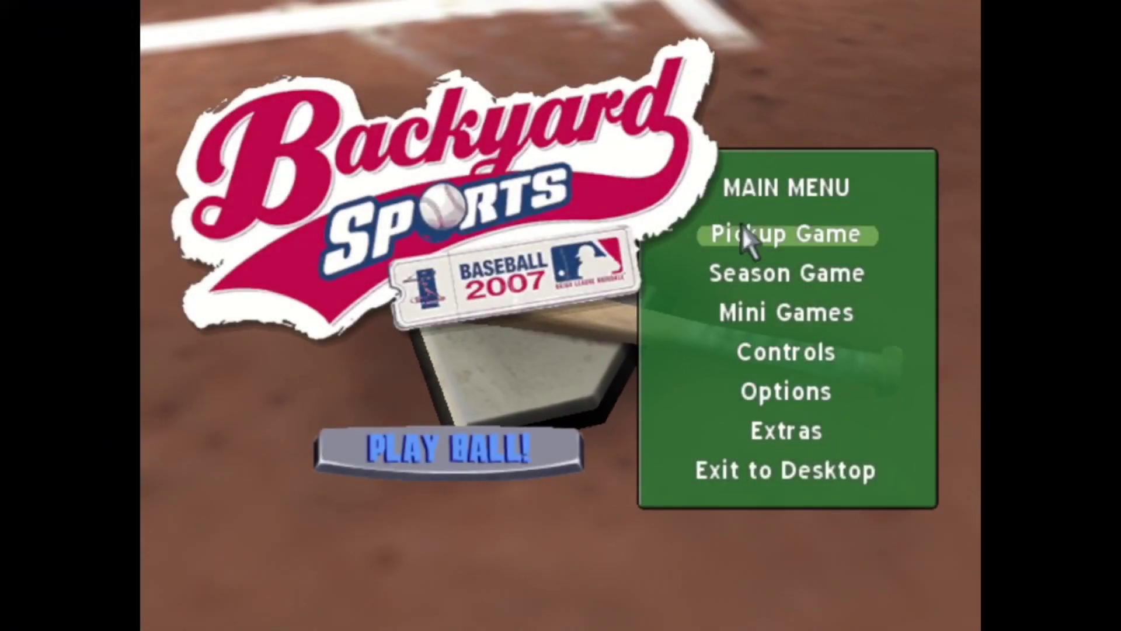
Start a Pickup Game at Macadoo's Backyard and accept the Tigers–Pirates scoreboard.
click(785, 240)
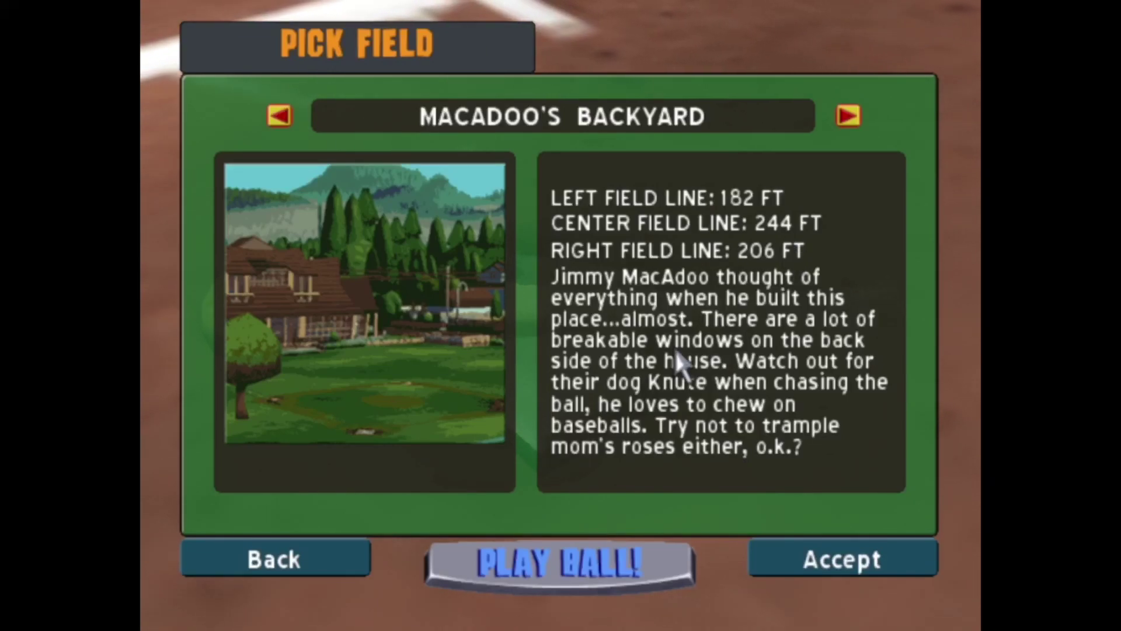
click(585, 556)
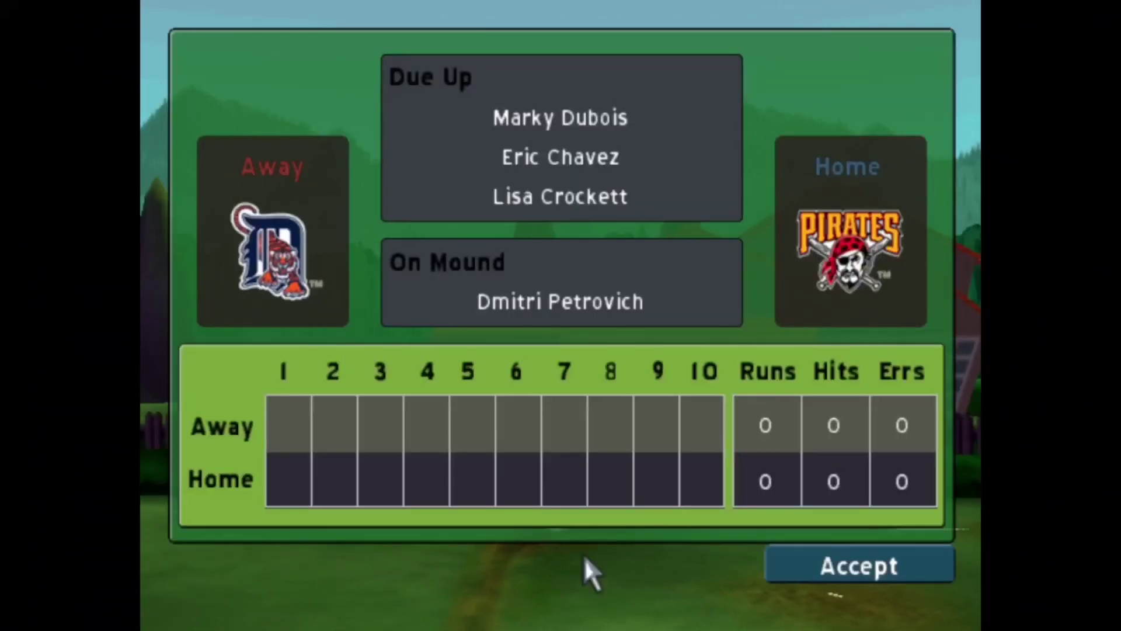
click(882, 563)
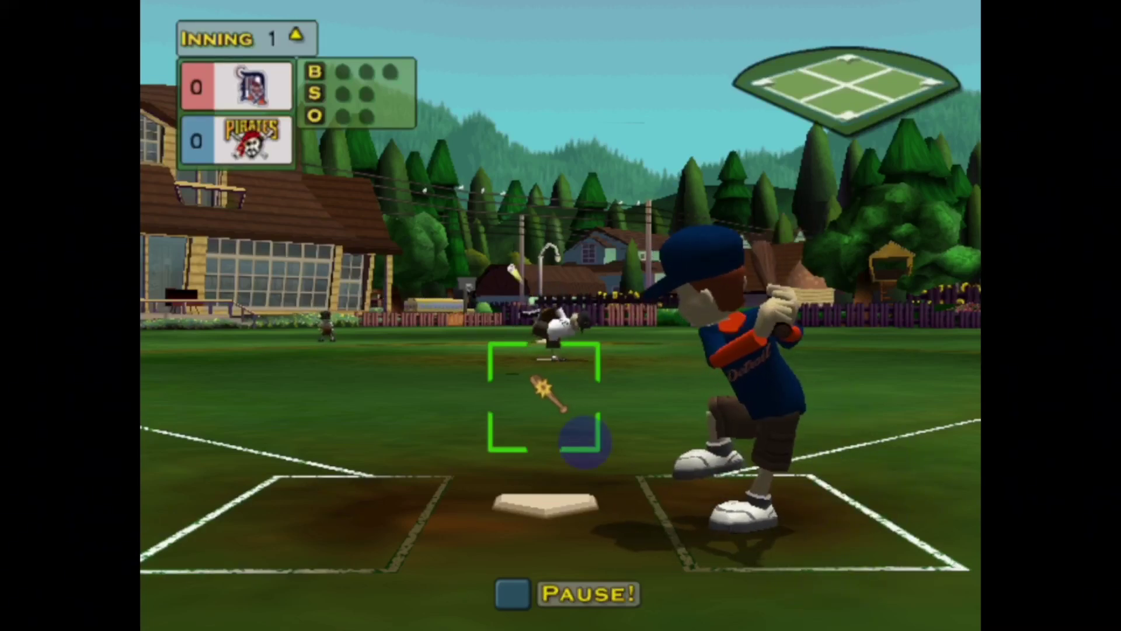
Bat with a Power swing until the Tigers lead 1–0, then pause.
click(578, 447)
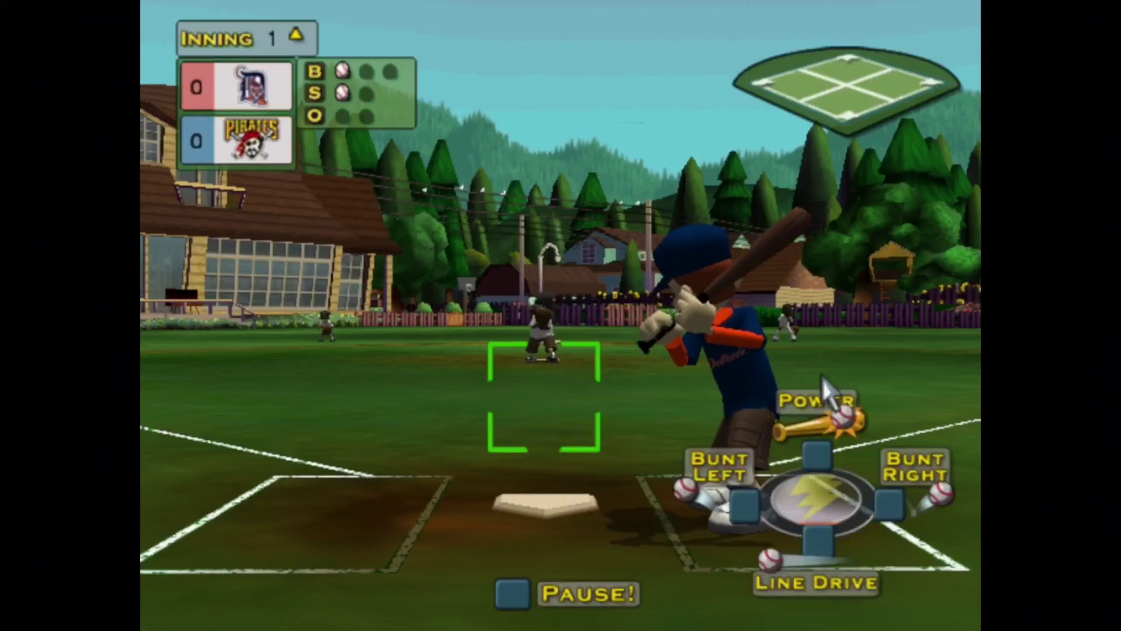
click(811, 449)
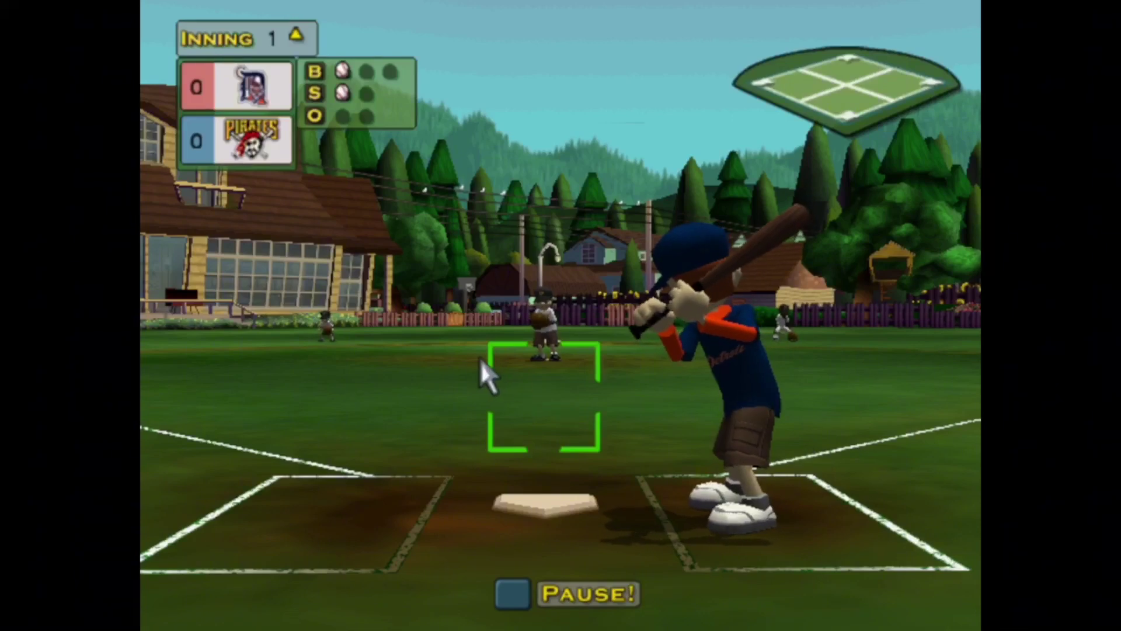
click(518, 400)
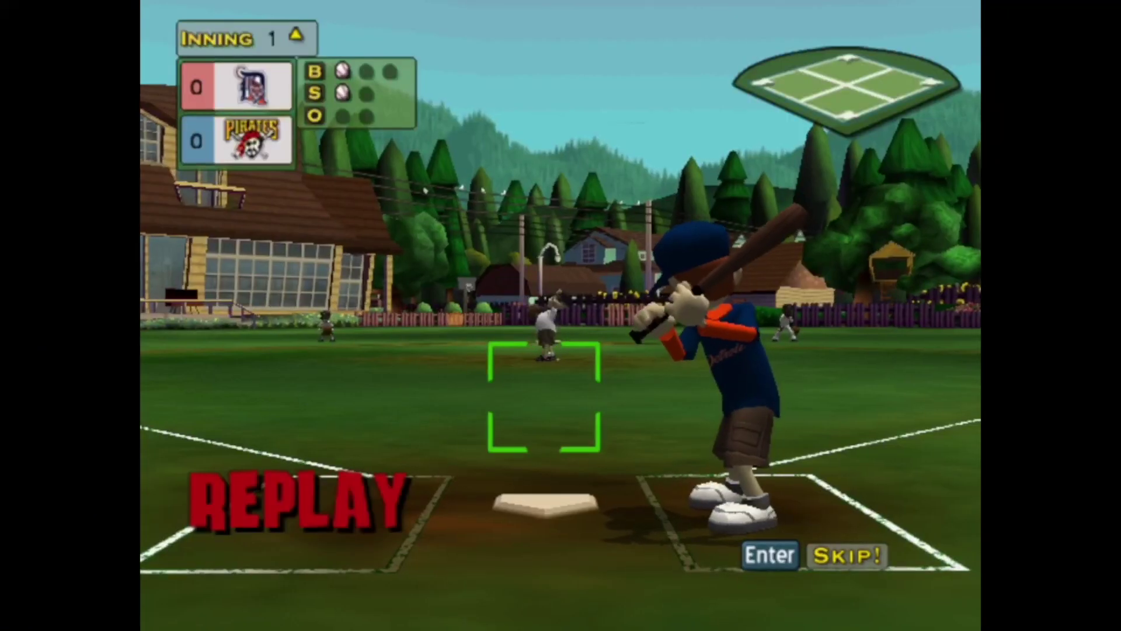
key(Return)
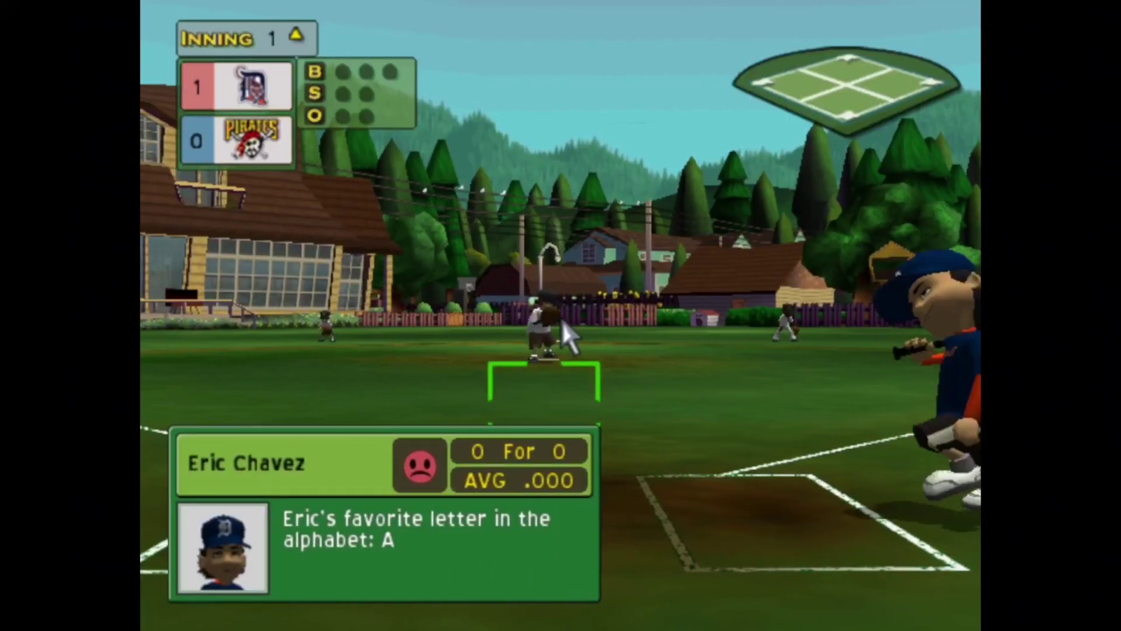
click(531, 263)
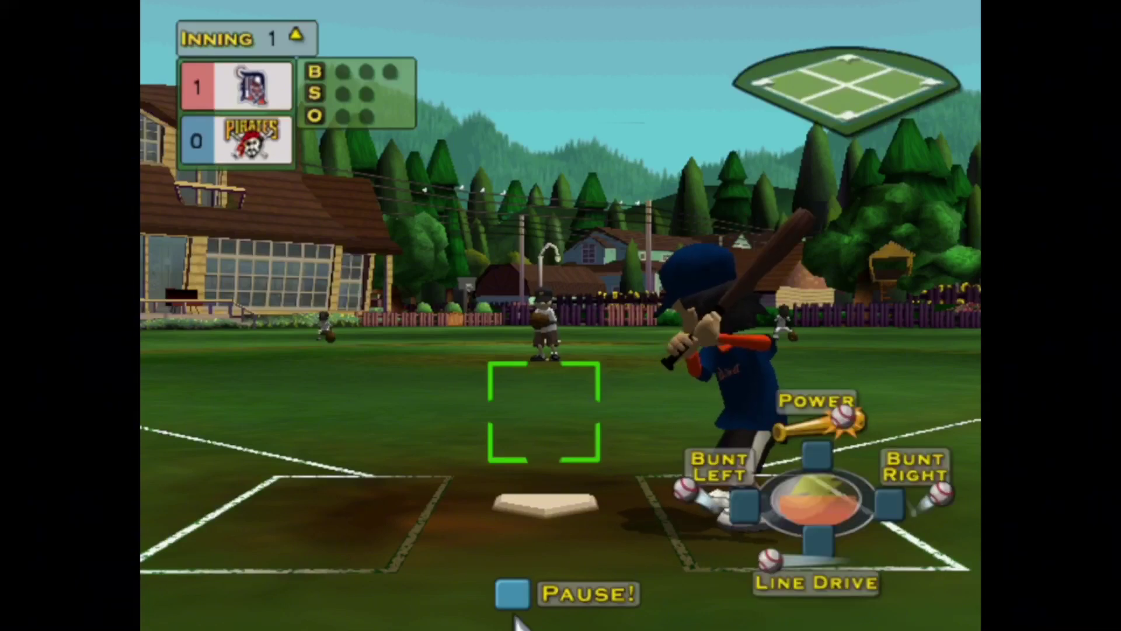
key(Escape)
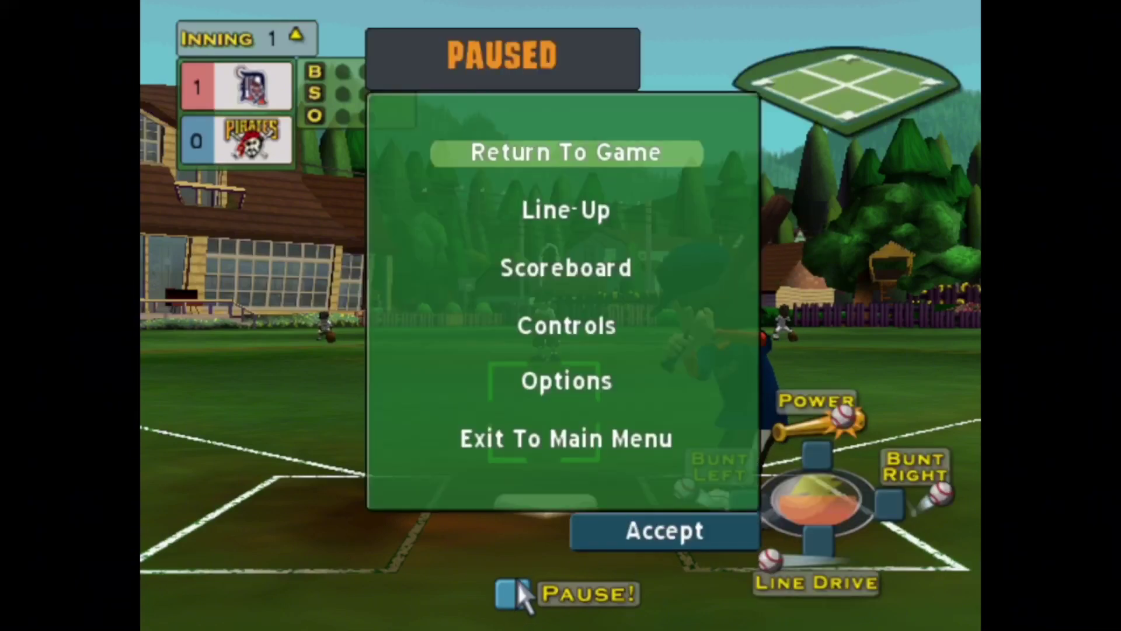
Choose Exit To Main Menu from the PAUSED menu.
click(628, 442)
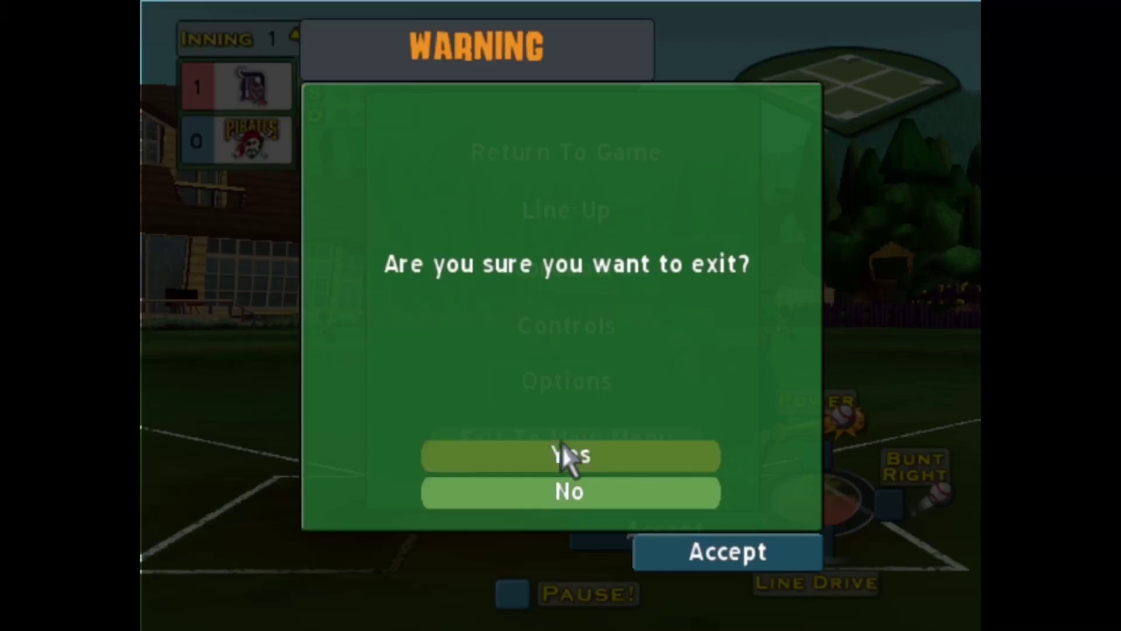